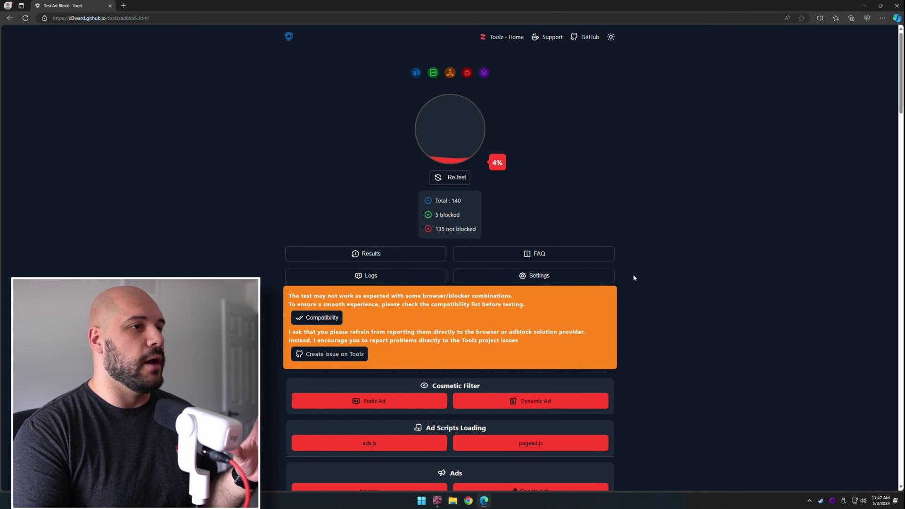
Rerun the Toolz ad-block test and scroll its results showing 4 of 140 blocked (3%).
left_click(455, 182)
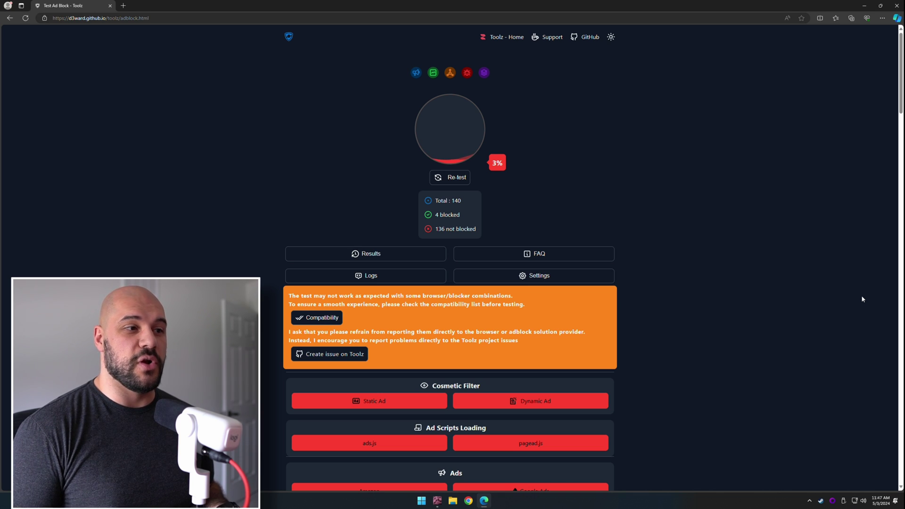
scroll(838, 274, "down", 20)
scroll(576, 322, "down", 10)
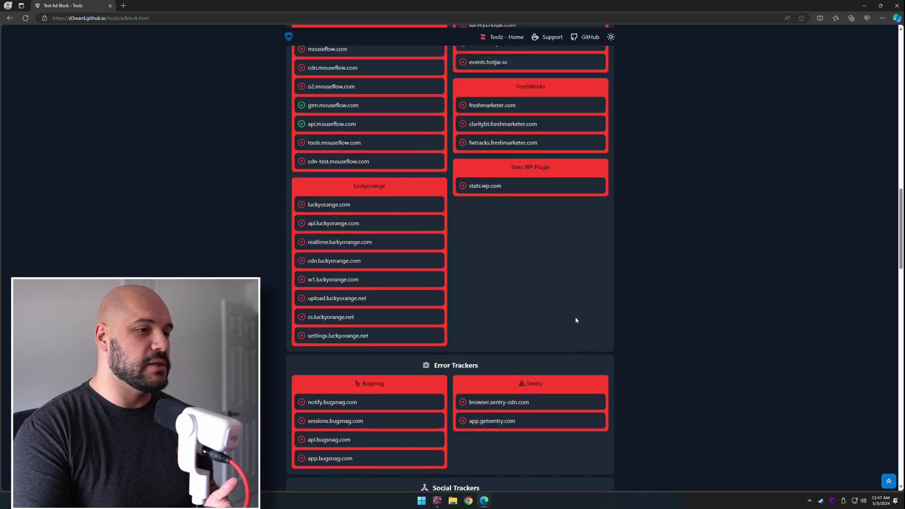
scroll(516, 292, "down", 15)
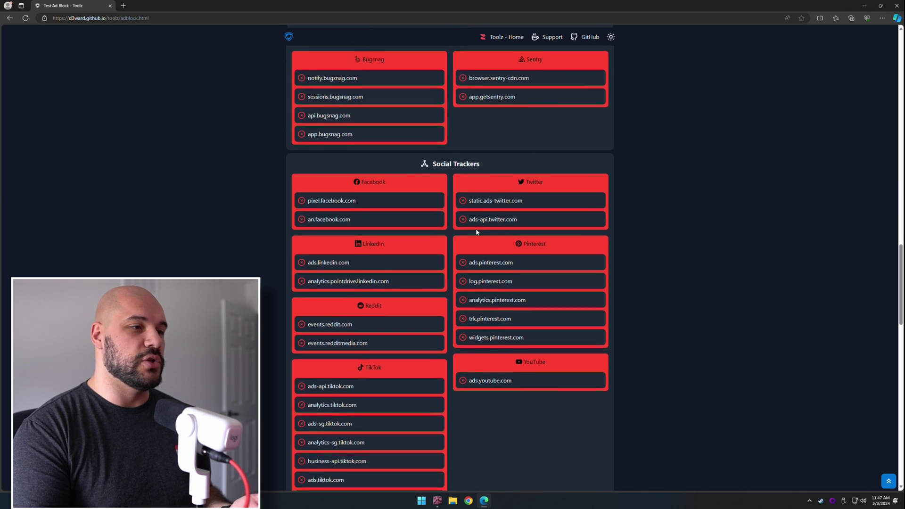
scroll(485, 233, "down", 8)
scroll(456, 204, "down", 2)
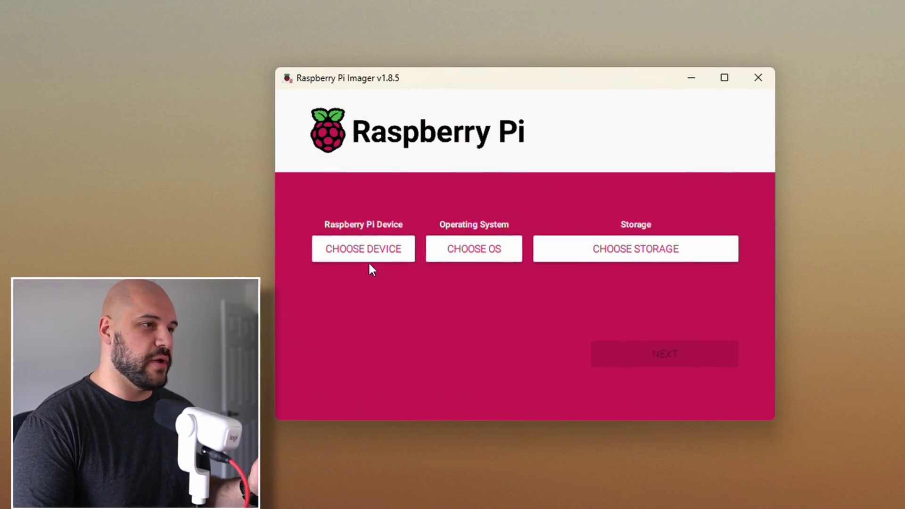
Select Raspberry Pi 4, Raspberry Pi OS Lite (64-bit) and the 4 GB Generic USB drive.
left_click(369, 257)
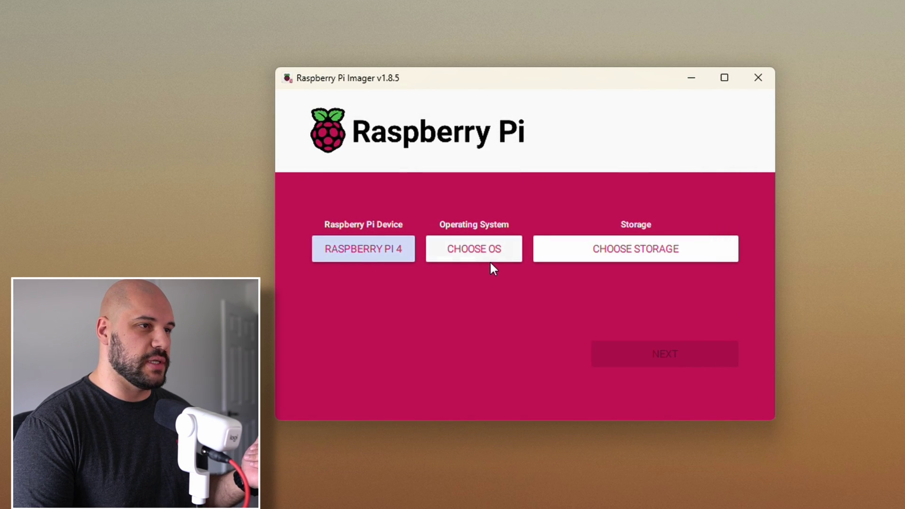
left_click(491, 258)
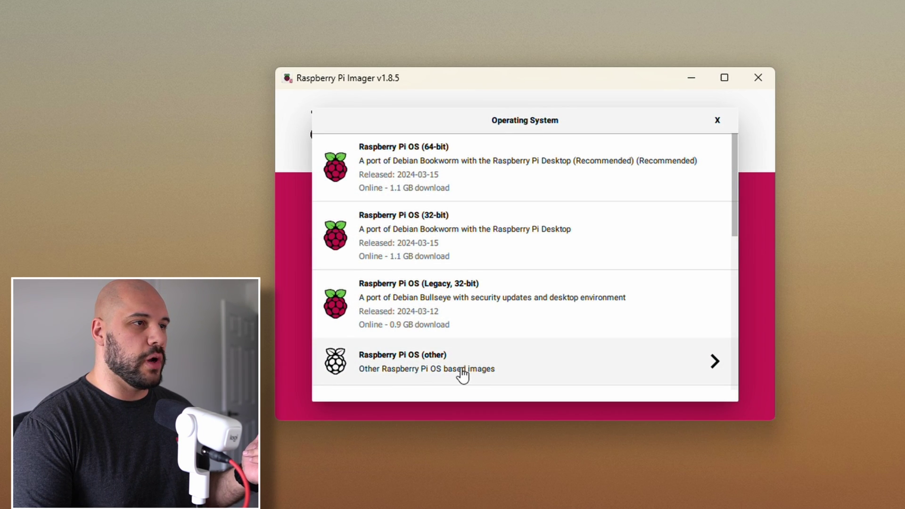
left_click(463, 375)
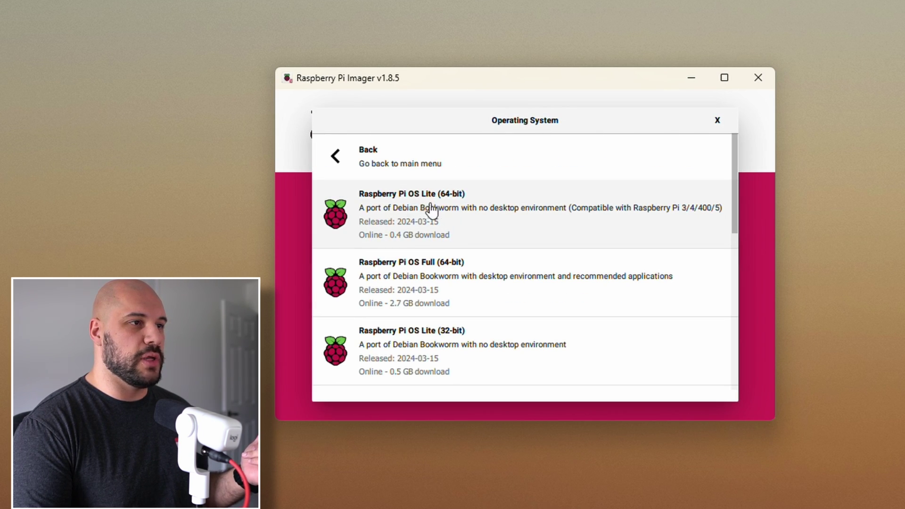
left_click(483, 217)
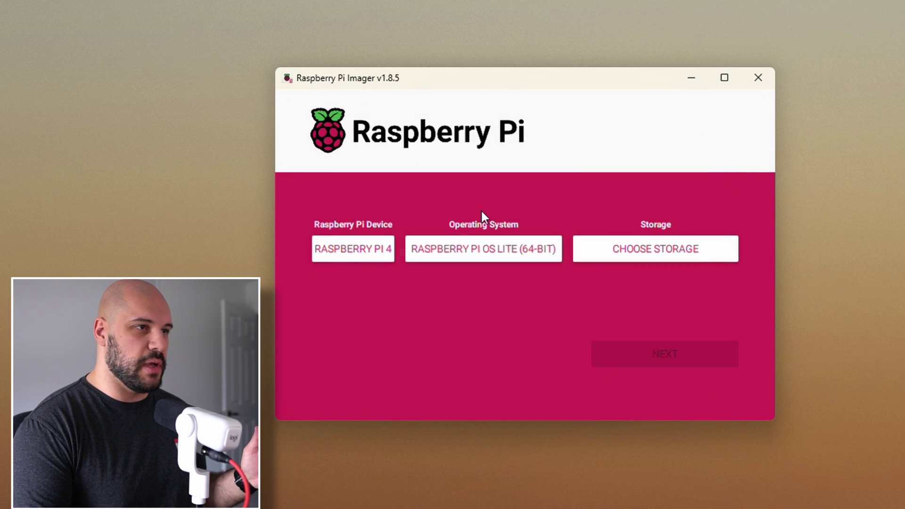
left_click(637, 247)
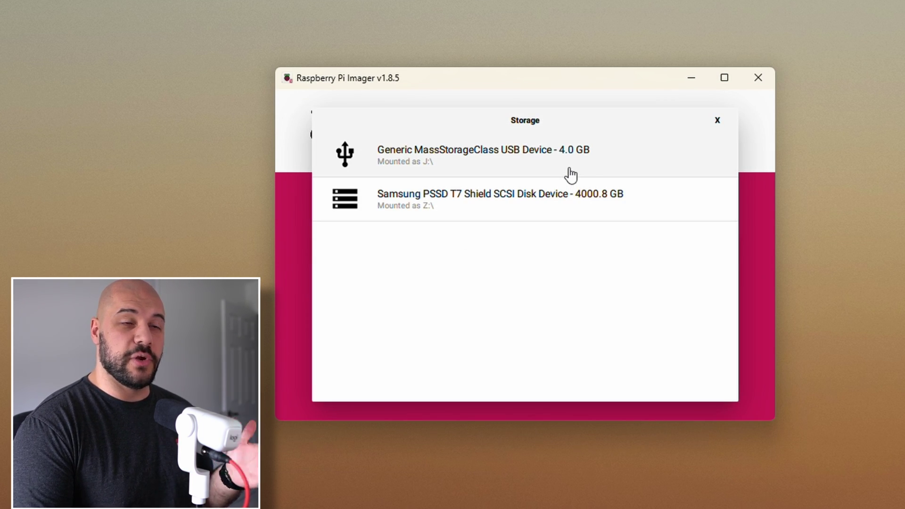
left_click(569, 170)
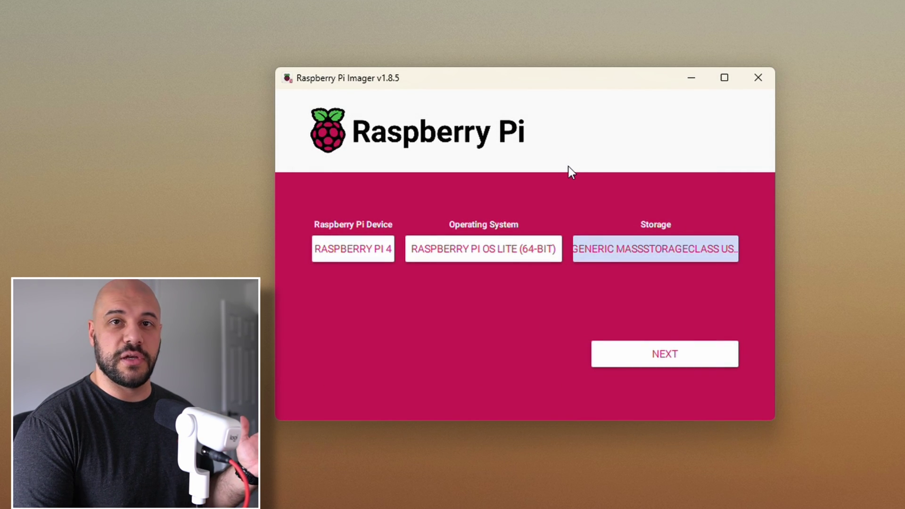
Edit the OS customisation settings and set the hostname to pihole1.
left_click(691, 359)
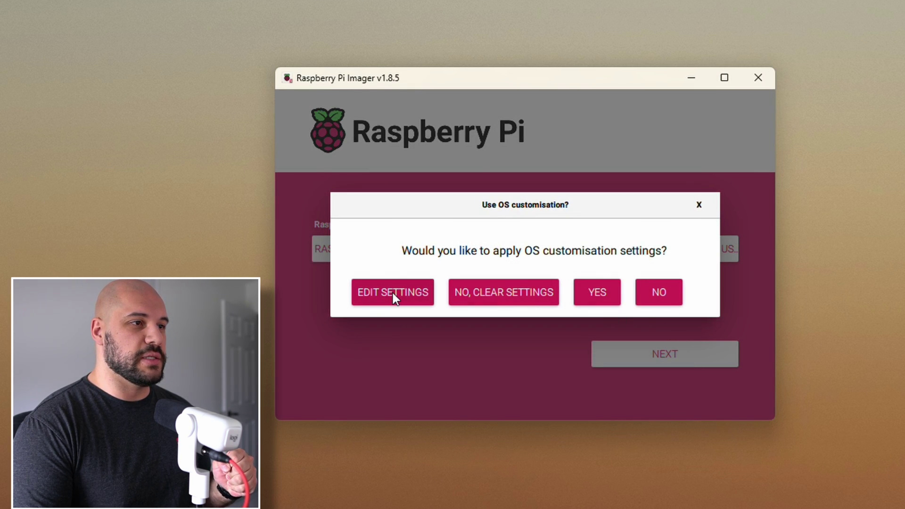
left_click(392, 292)
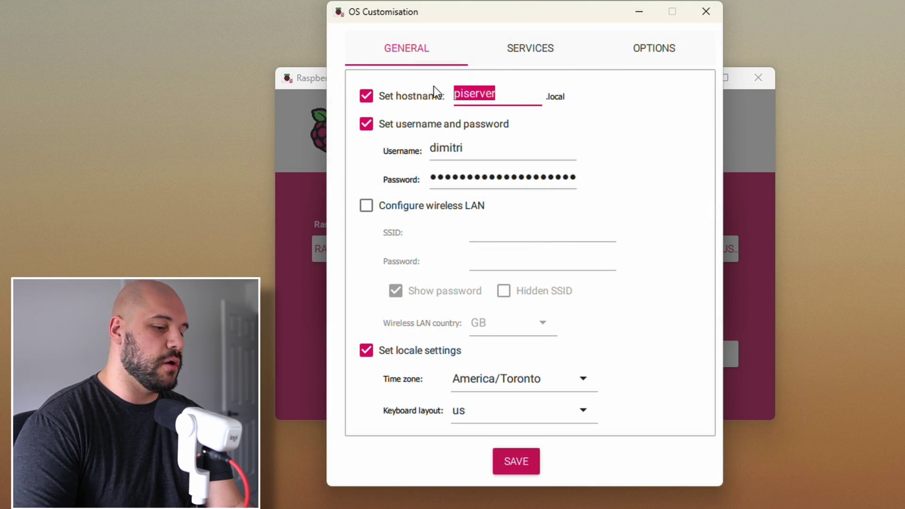
type("pihole")
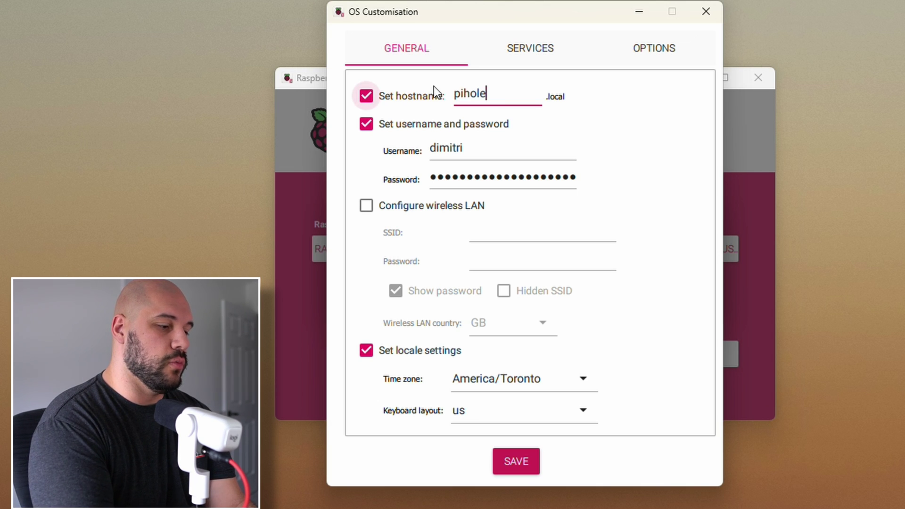
type("1")
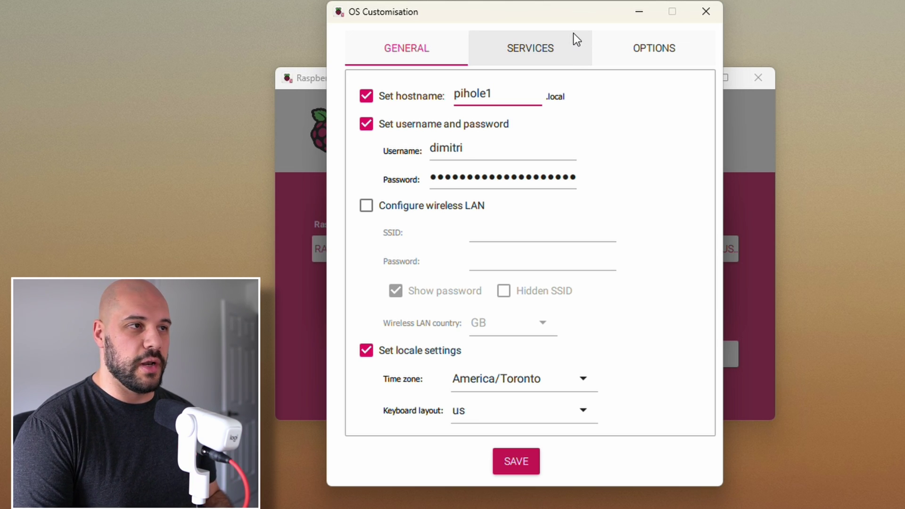
Review the Options and SSH password-login settings, then save the customisation.
left_click(633, 46)
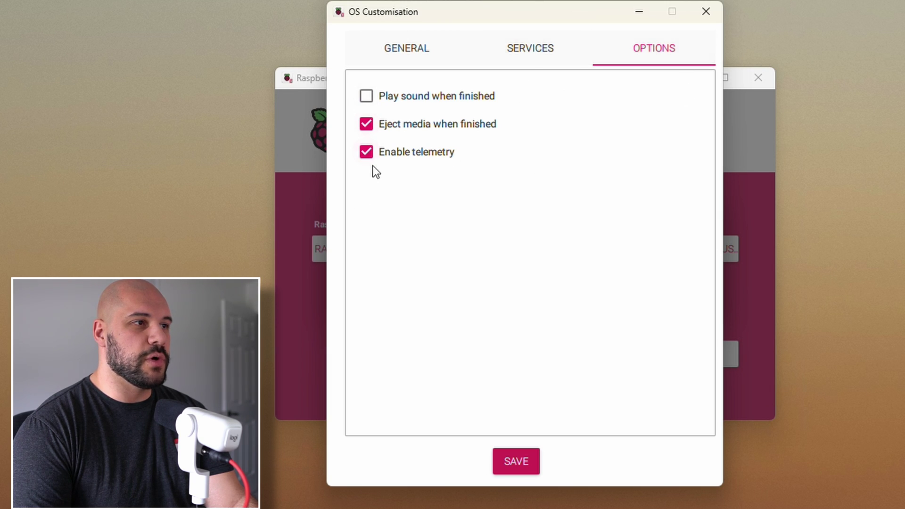
left_click(527, 54)
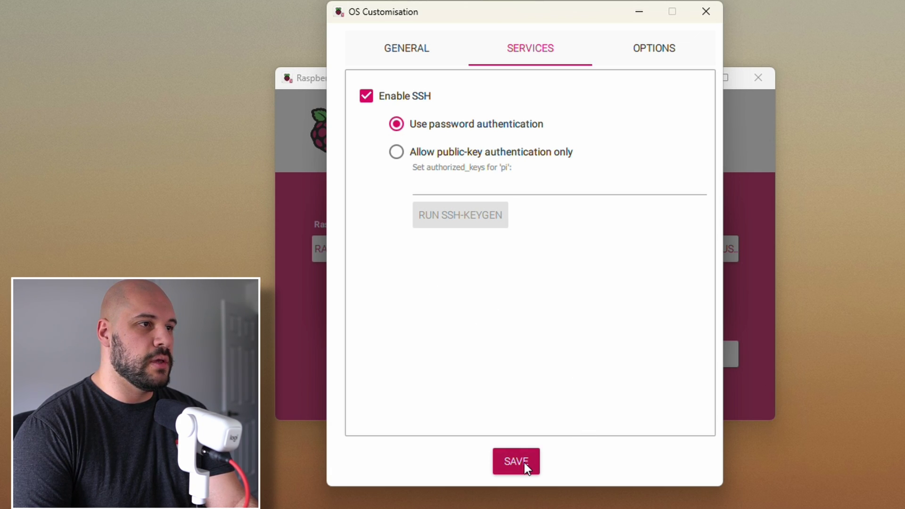
left_click(440, 55)
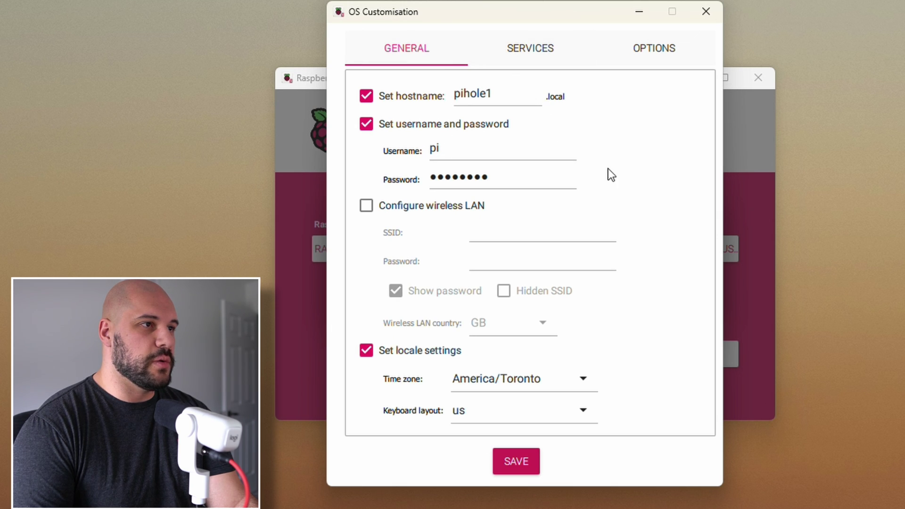
left_click(532, 466)
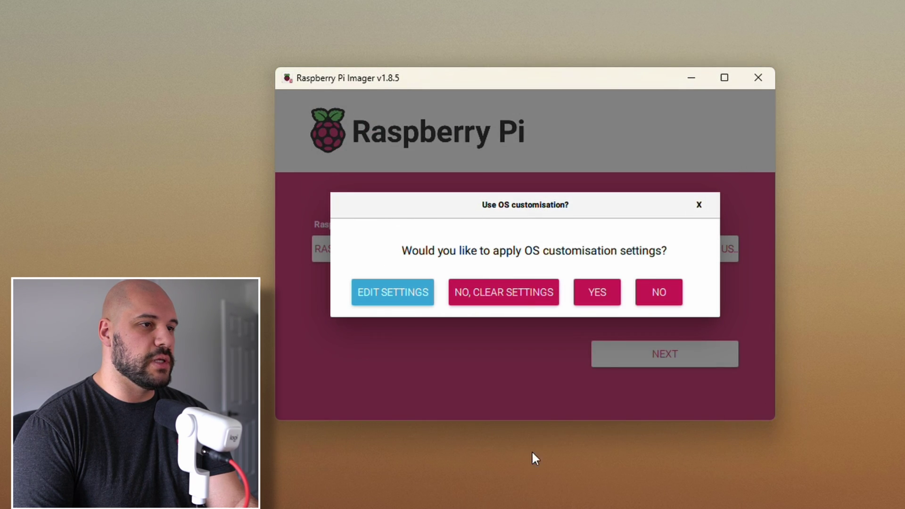
Confirm applying the OS customisation settings to the image.
left_click(599, 294)
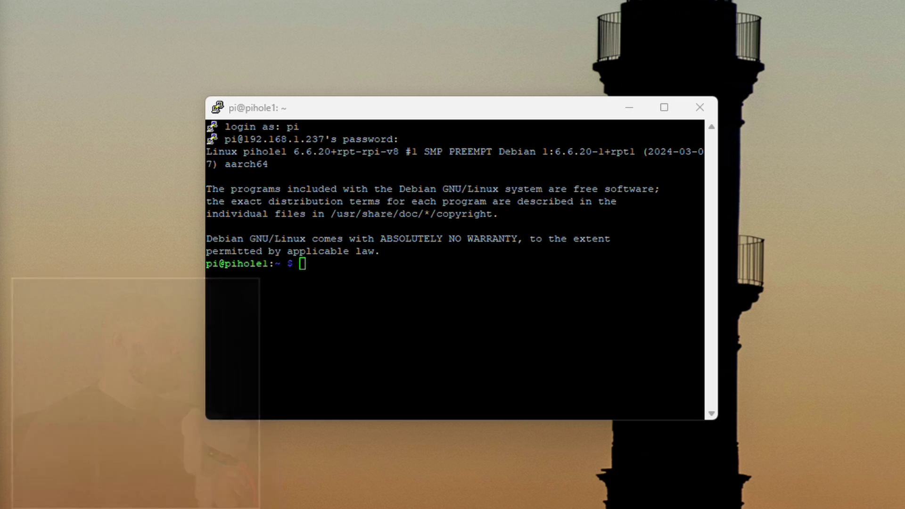
Run 'sudo apt update && sudo apt upgrade -y' to upgrade all packages.
type("sudo apt update && sudo apt upgrade -y")
key("Return")
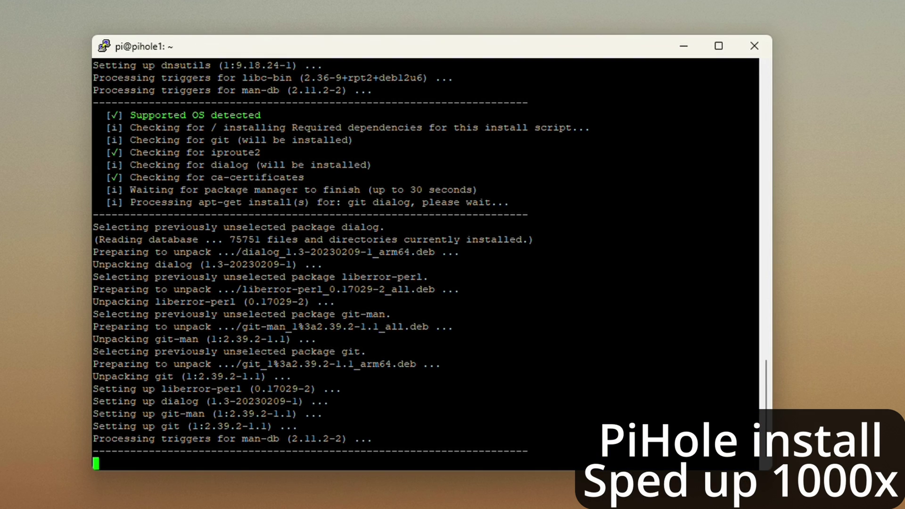
Accept eth0 as the network interface and the installer's default options.
key("Return")
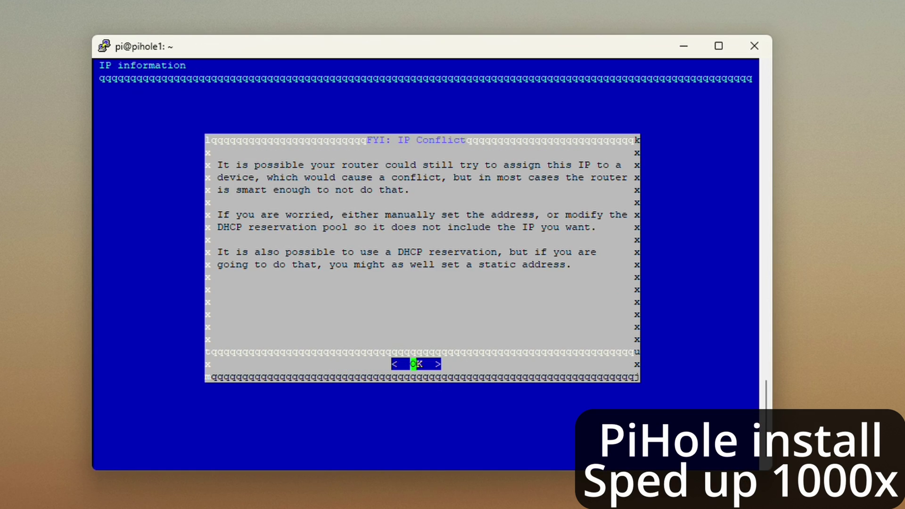
key("Return")
key("Return")
key("Return")
key("Return")
key("Return")
key("Return")
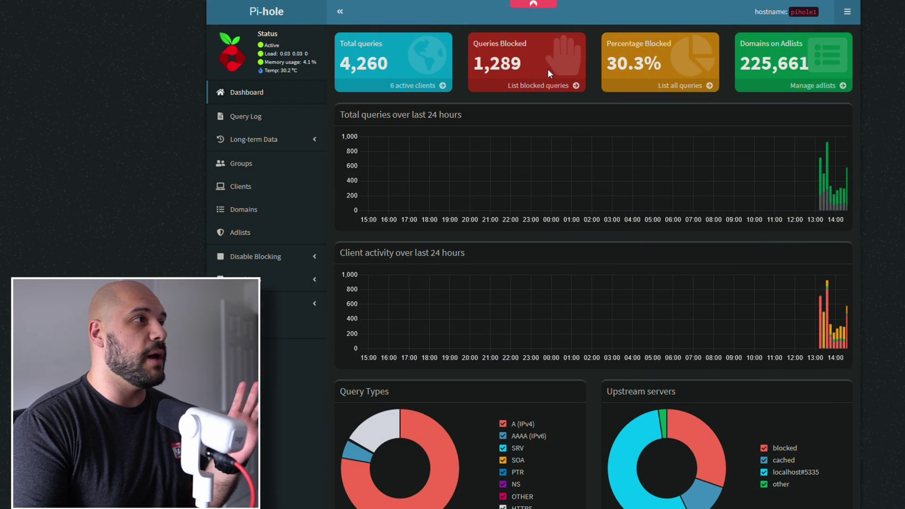
mouse_move(400, 78)
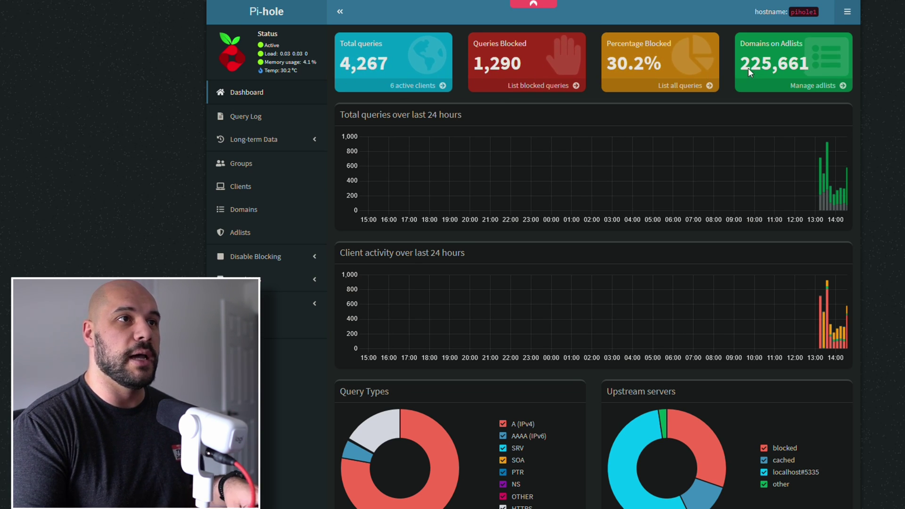
mouse_move(760, 79)
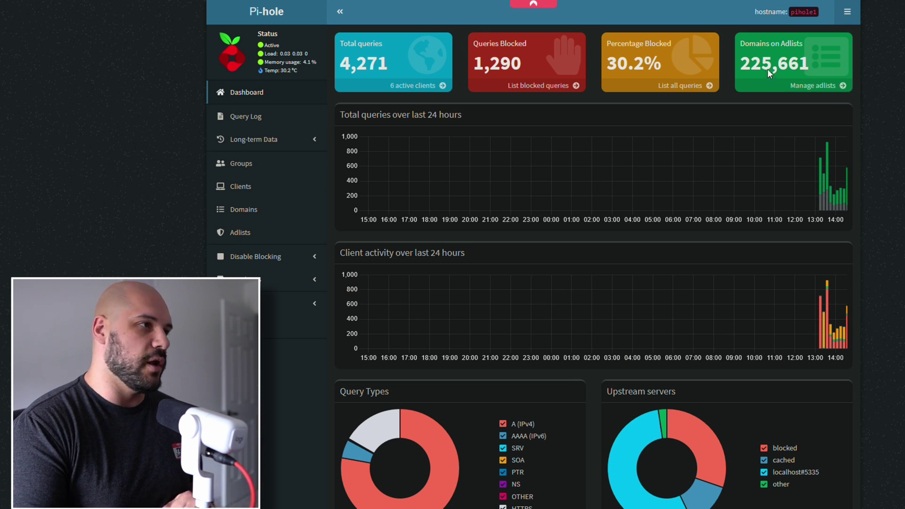
Show Pi-hole's System settings with FTL using 0.2% CPU and 0.2% memory.
left_click(292, 327)
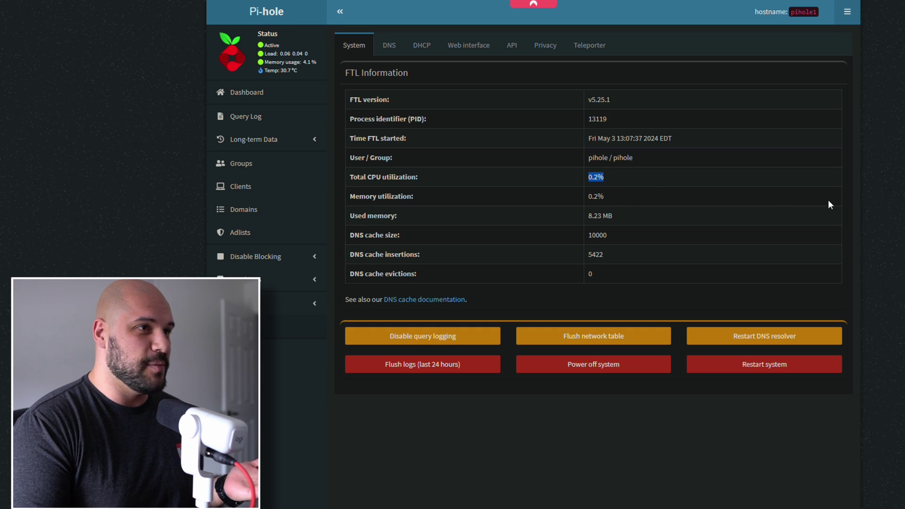
left_click(739, 192)
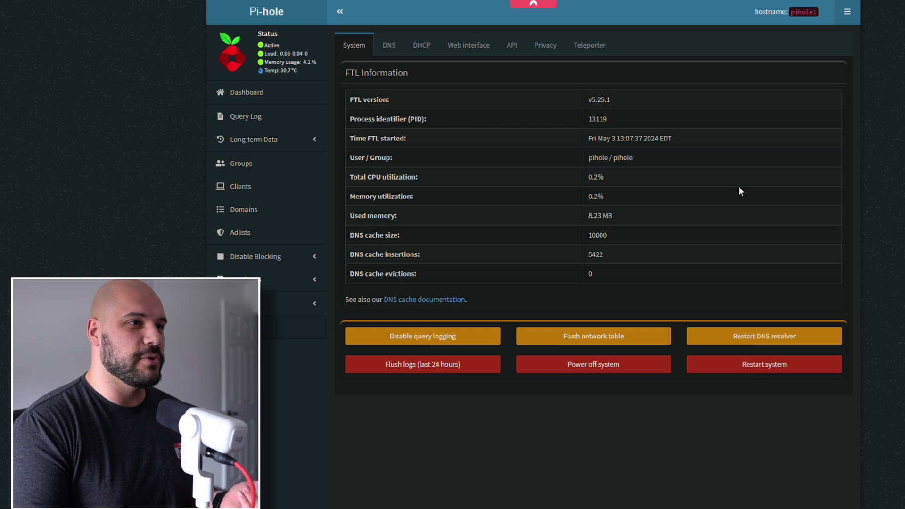